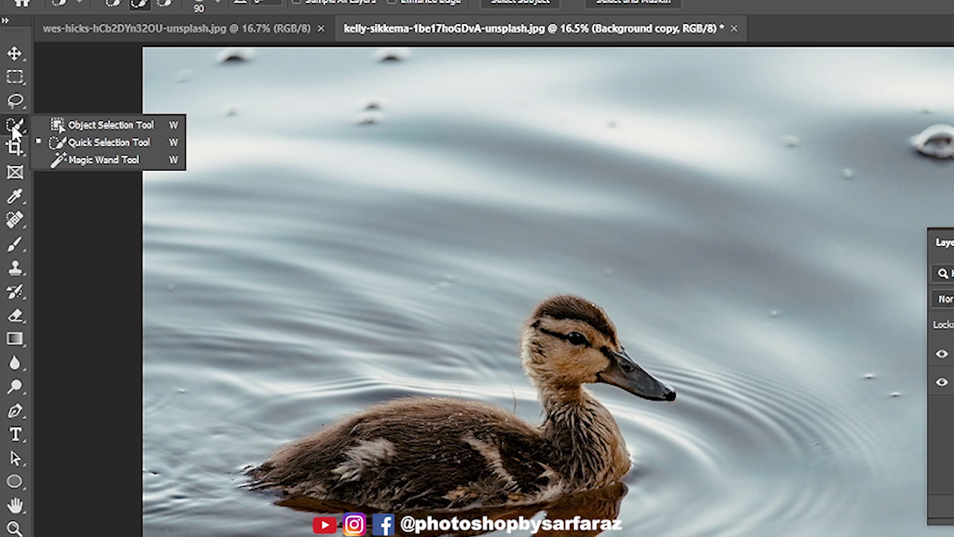
# - Quick-select the duckling, then subtract its water reflection and the strip below its body
pyautogui.click(62, 143)
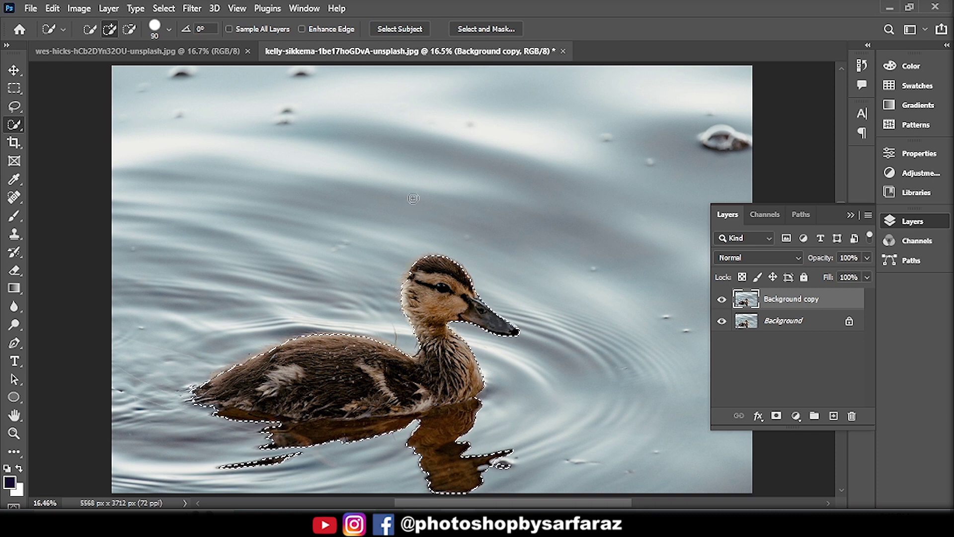
pyautogui.keyDown('alt'); pyautogui.click(268, 460); pyautogui.keyUp('alt')
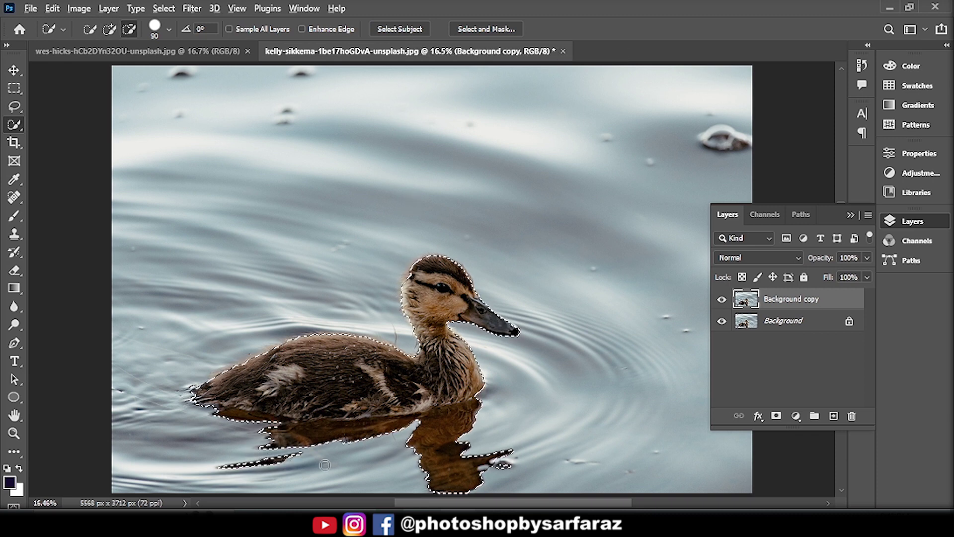
pyautogui.moveTo(327, 447)
pyautogui.mouseDown()
pyautogui.moveTo(429, 453)
pyautogui.moveTo(449, 467)
pyautogui.moveTo(497, 462)
pyautogui.mouseUp()
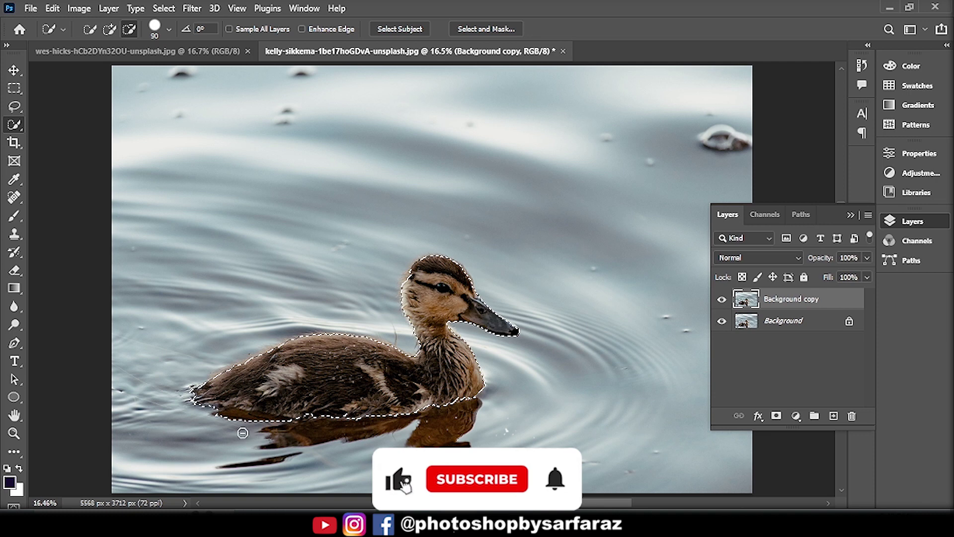
pyautogui.moveTo(223, 417); pyautogui.dragTo(287, 426)
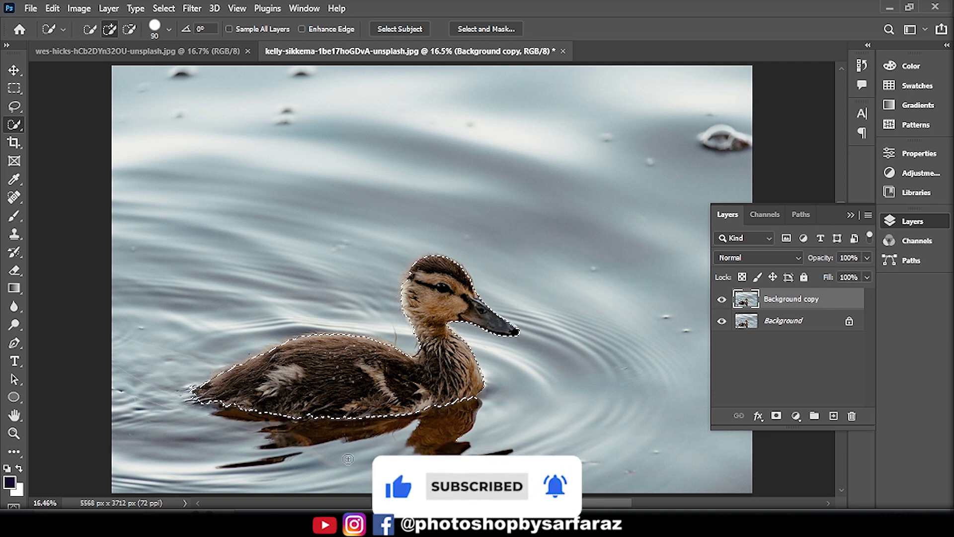
pyautogui.click(511, 29)
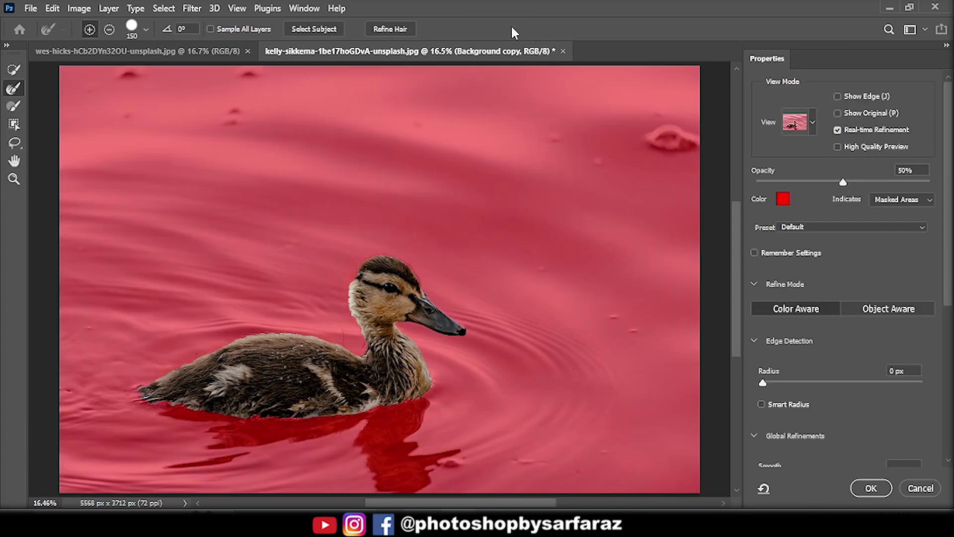
# - Refine the duckling's selection edges zoomed in with Onion Skin view, then accept with OK
pyautogui.click(816, 124)
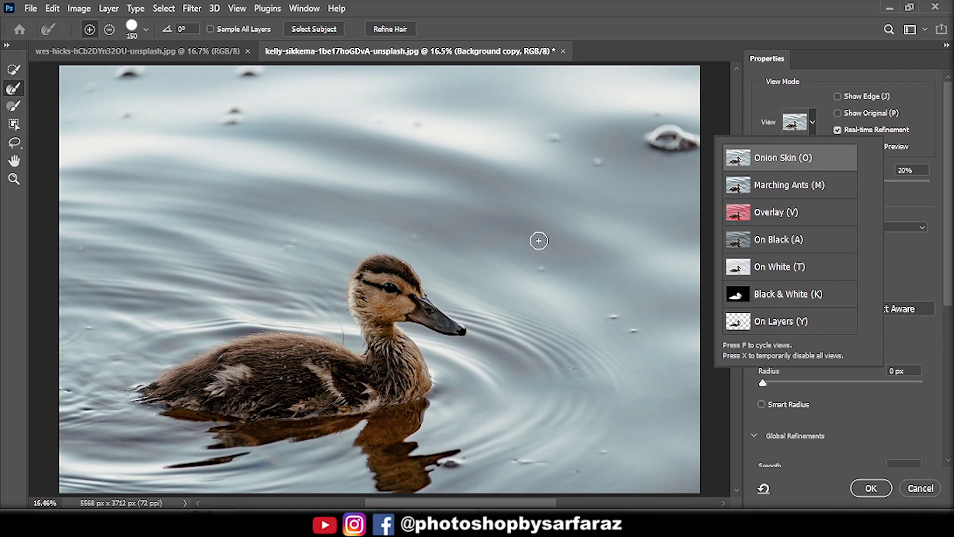
pyautogui.moveTo(307, 293); pyautogui.dragTo(337, 292)
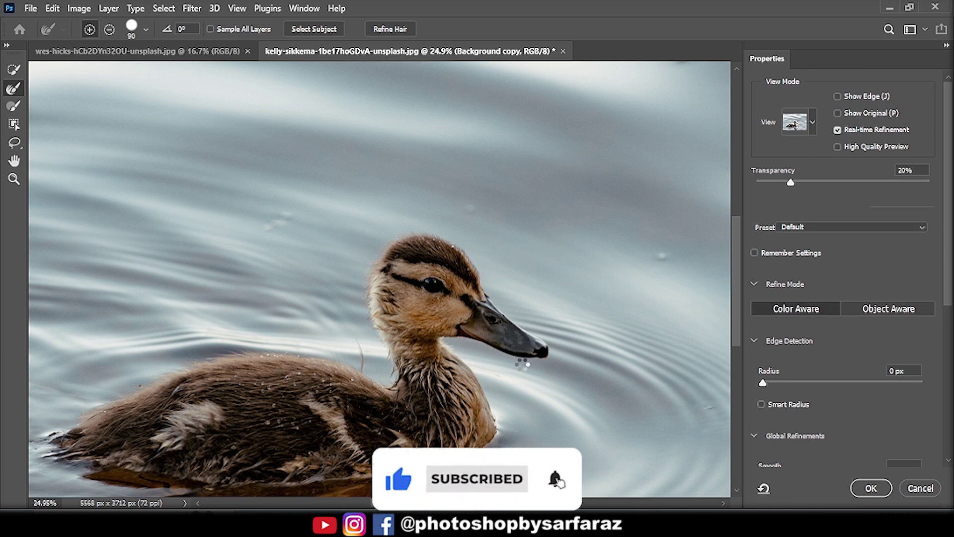
pyautogui.click(857, 489)
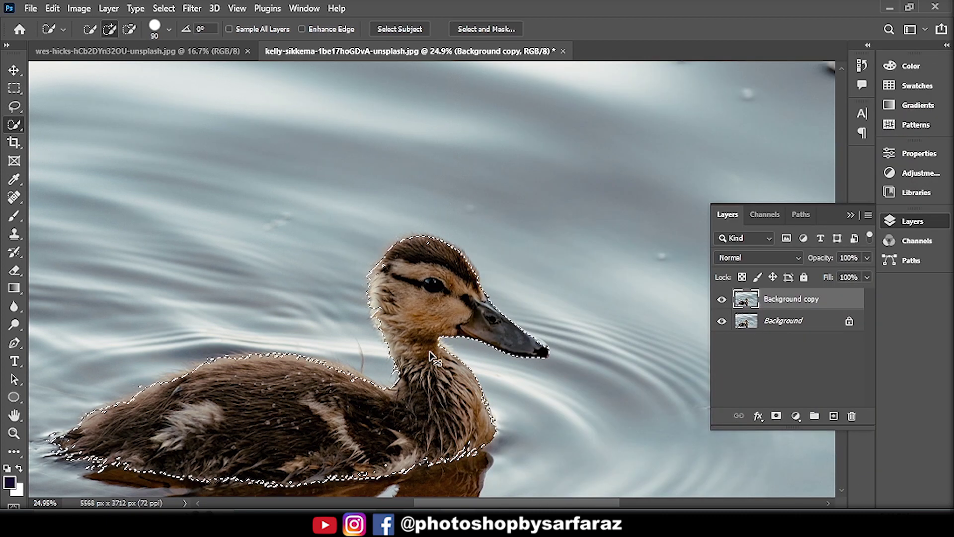
# - Mask the Background copy layer to the duckling selection and fit the photo on screen
pyautogui.scroll(-3, 444, 342)
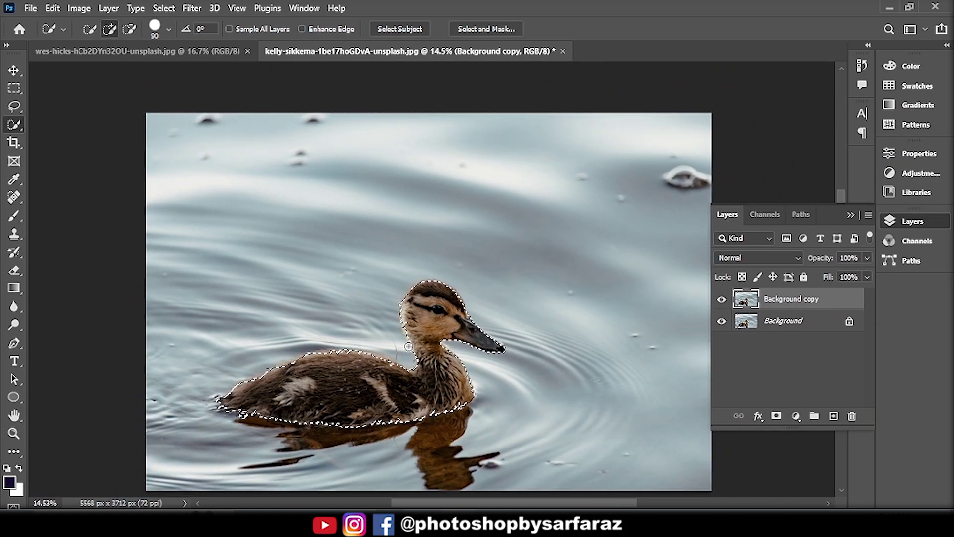
pyautogui.click(776, 416)
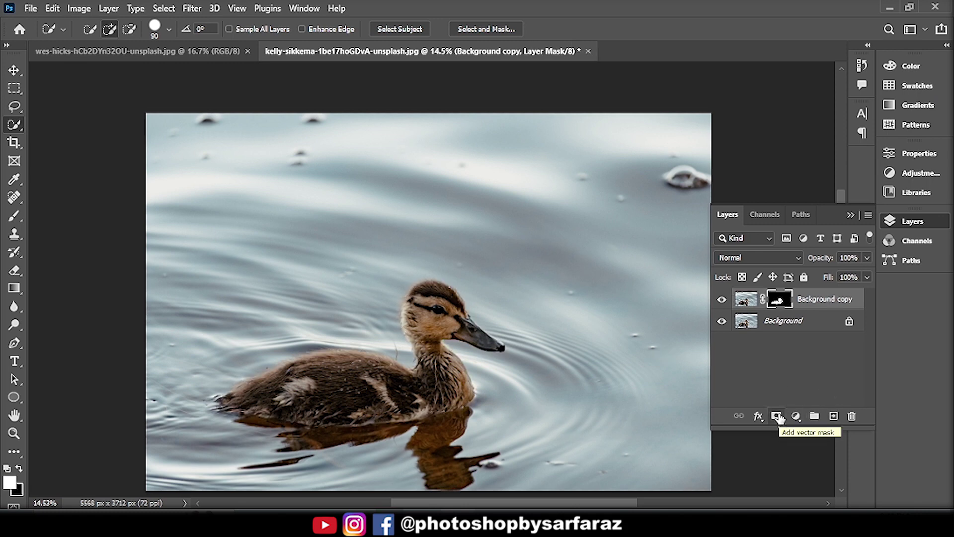
pyautogui.rightClick(369, 358)
pyautogui.click(393, 366)
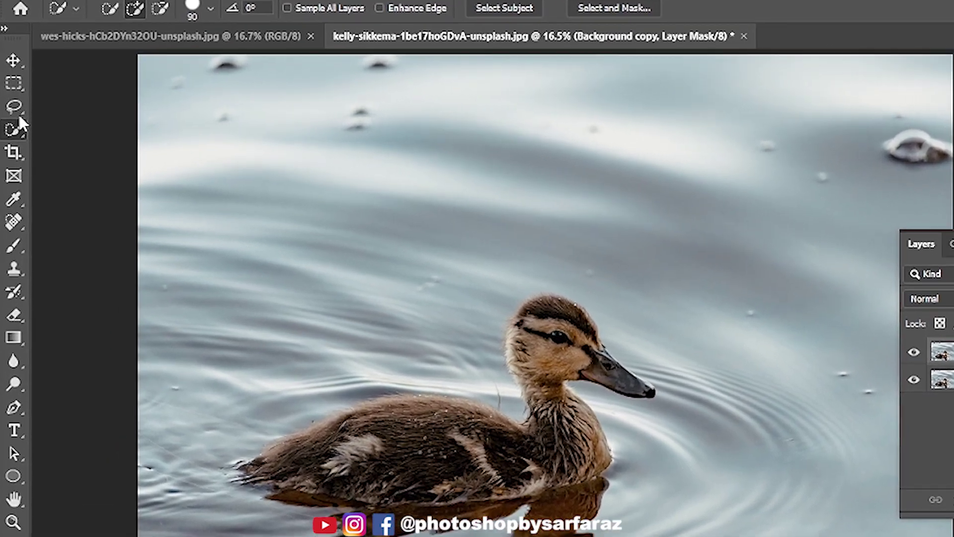
# - Lasso a freehand patch of water around the duckling and mask the original background layer to it
pyautogui.click(14, 106)
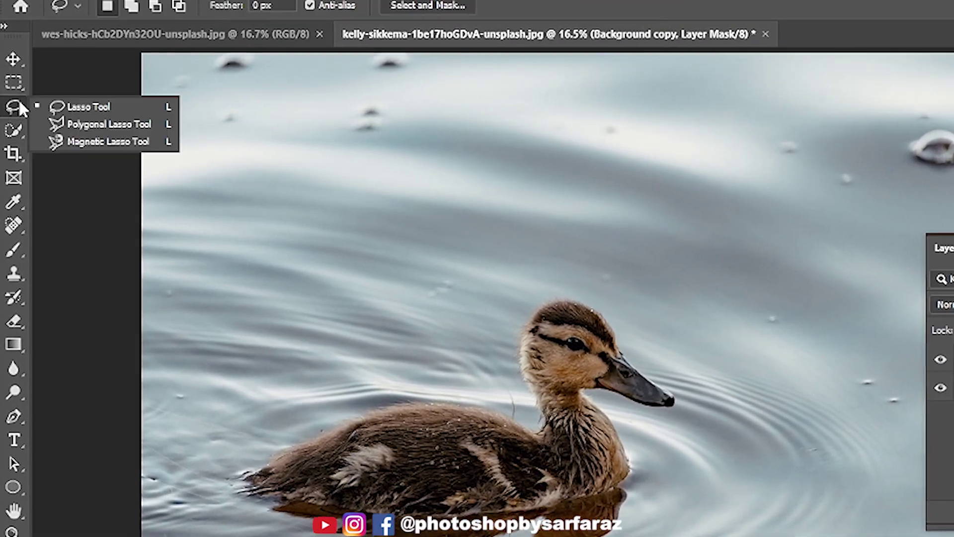
pyautogui.click(77, 109)
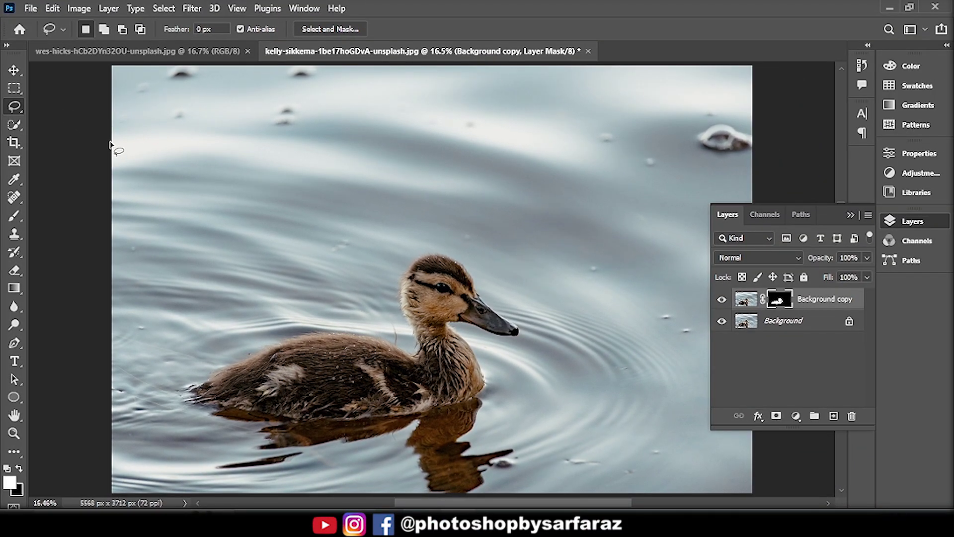
pyautogui.moveTo(110, 158)
pyautogui.mouseDown()
pyautogui.moveTo(378, 153)
pyautogui.moveTo(658, 299)
pyautogui.mouseUp()
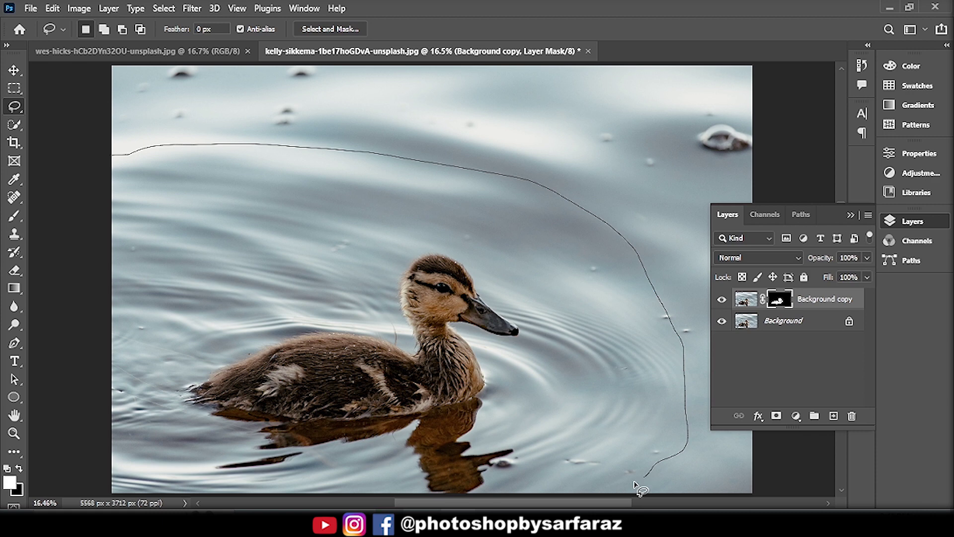
pyautogui.moveTo(105, 440); pyautogui.dragTo(113, 266)
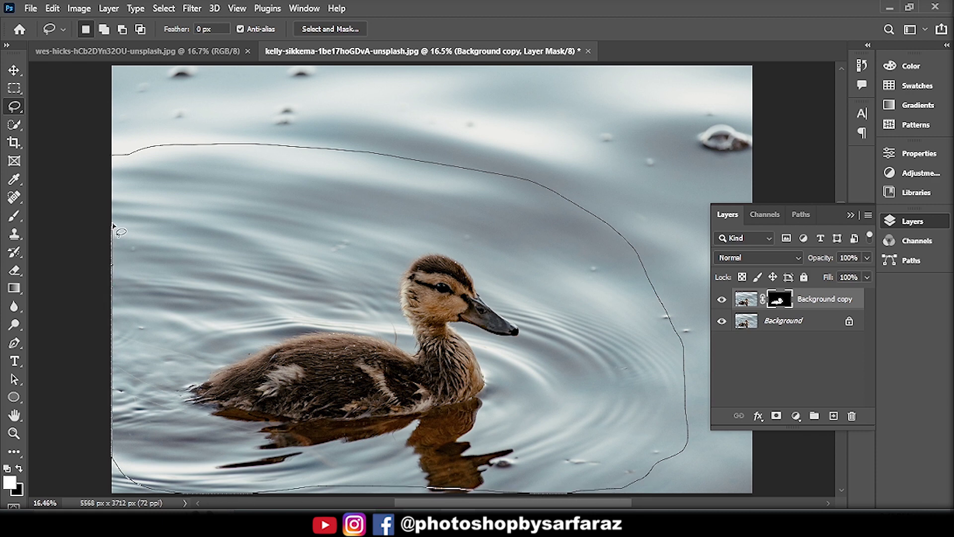
pyautogui.moveTo(111, 159); pyautogui.dragTo(112, 157)
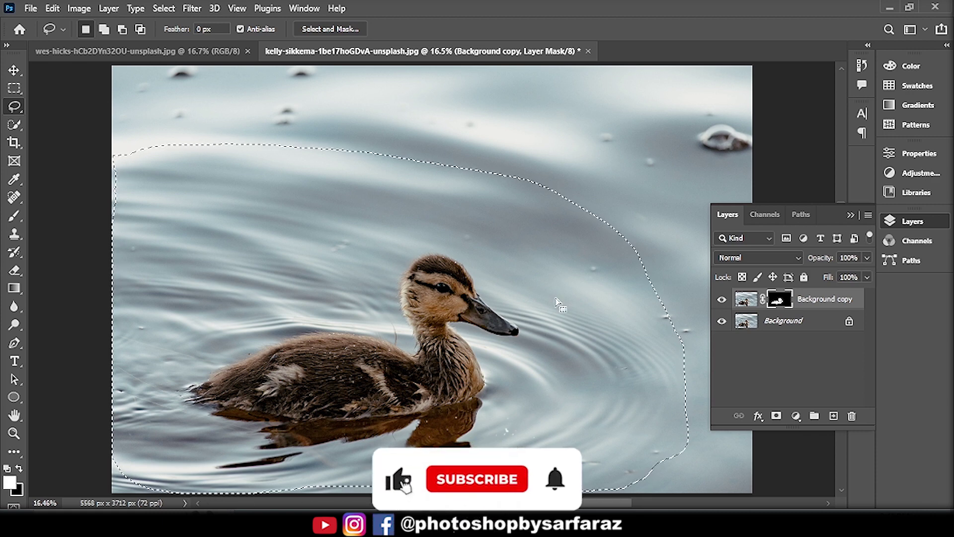
pyautogui.click(795, 321)
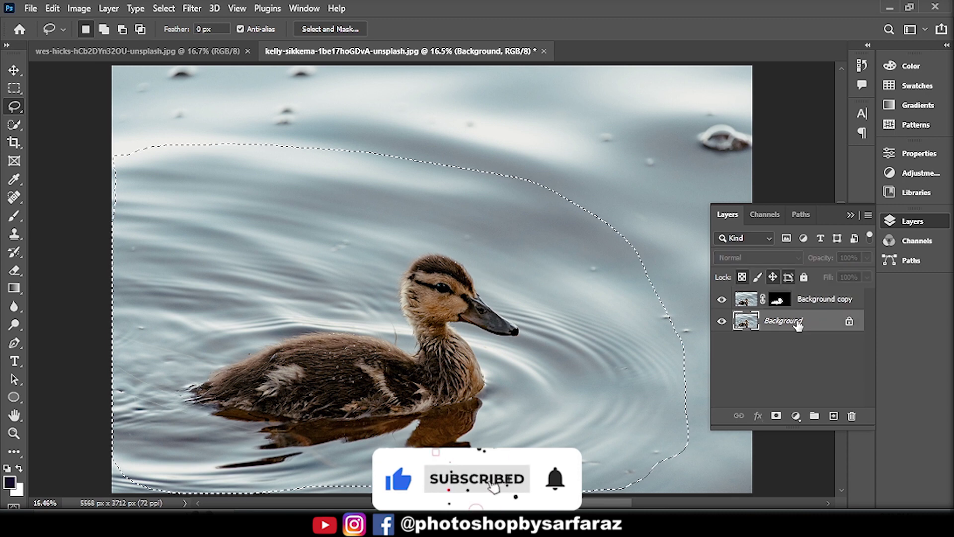
pyautogui.click(776, 416)
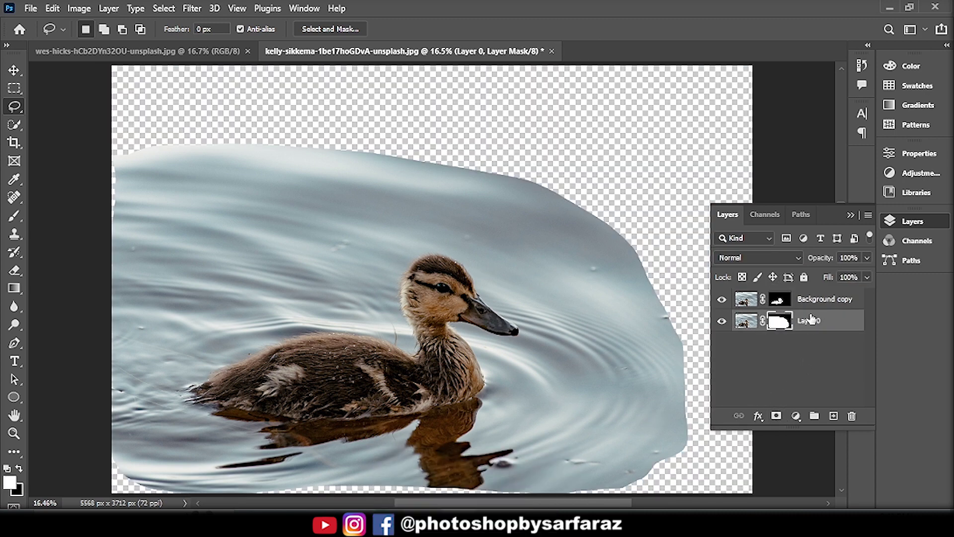
# - Select both the duckling and water layers and drag them toward the street photo
pyautogui.click(823, 299)
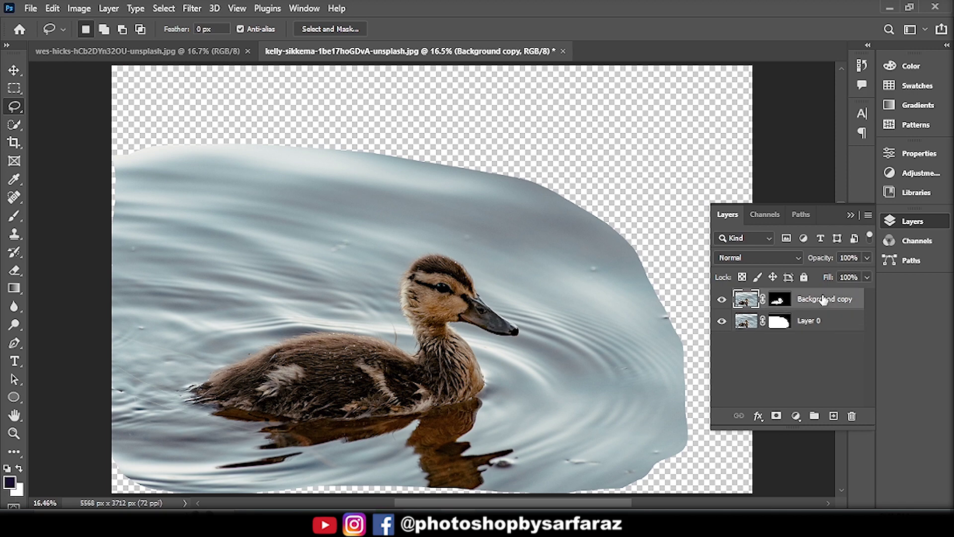
pyautogui.keyDown('ctrl'); pyautogui.click(814, 320); pyautogui.keyUp('ctrl')
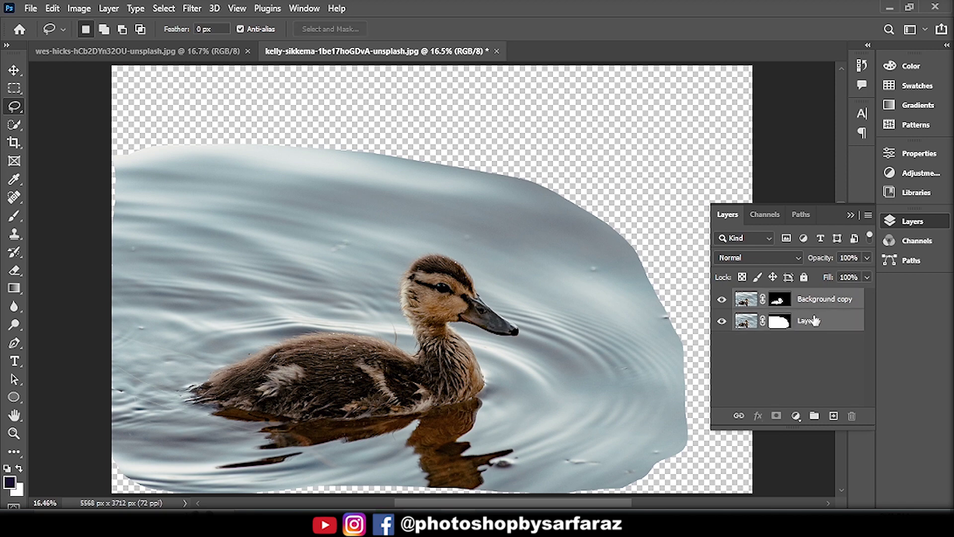
pyautogui.click(12, 72)
pyautogui.moveTo(437, 320); pyautogui.dragTo(245, 83)
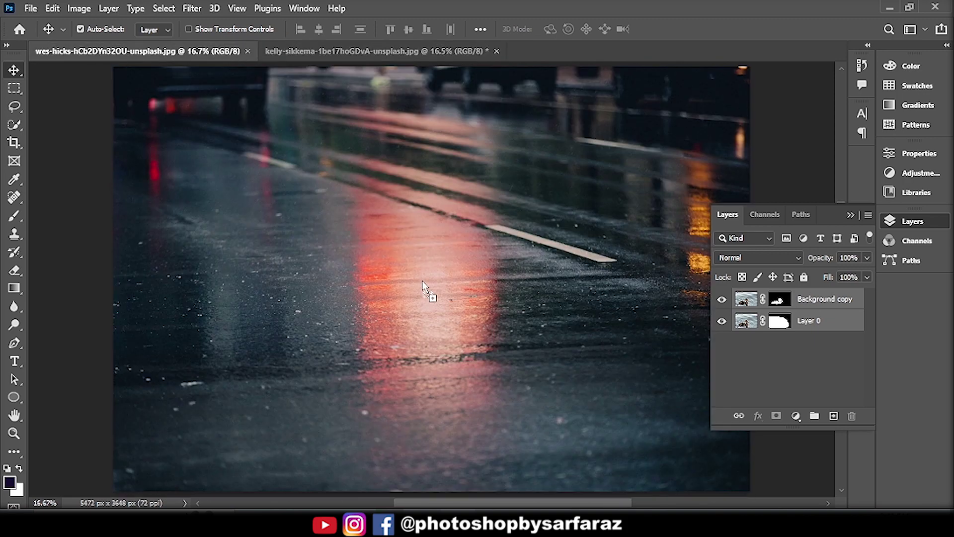
# - Drop the layers into the street photo, scaled to about 89% and nudged up-right
pyautogui.moveTo(423, 288); pyautogui.dragTo(422, 287)
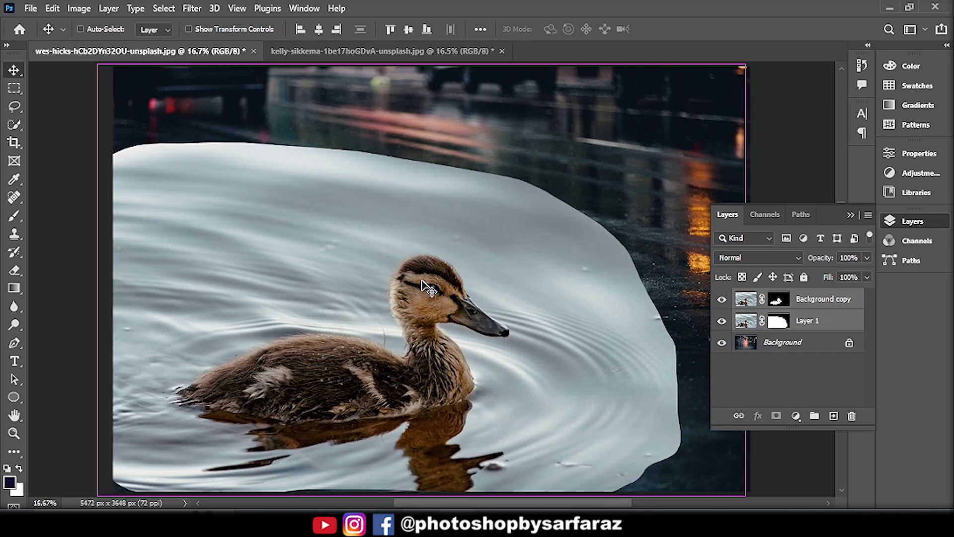
pyautogui.hotkey('ctrl', 't')
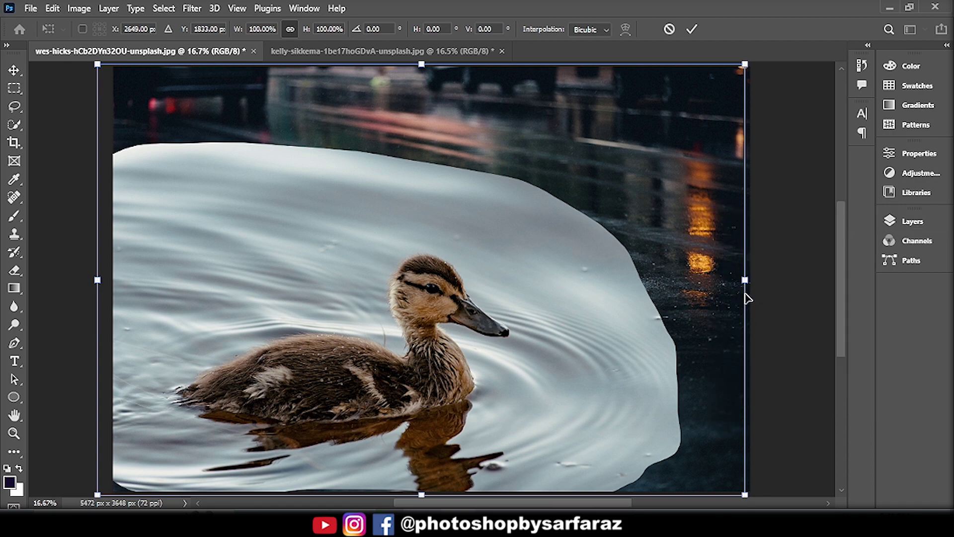
pyautogui.moveTo(742, 279); pyautogui.dragTo(709, 271)
pyautogui.moveTo(408, 320)
pyautogui.mouseDown()
pyautogui.moveTo(405, 309)
pyautogui.moveTo(425, 292)
pyautogui.moveTo(419, 309)
pyautogui.mouseUp()
pyautogui.click(685, 31)
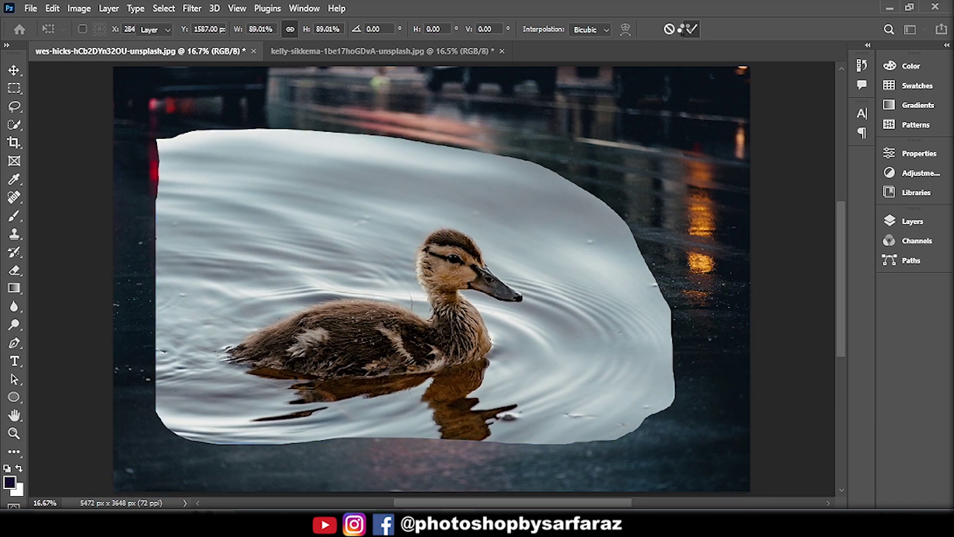
# - Hide the Background copy layer and target Layer 1's mask with the Brush Tool
pyautogui.click(893, 222)
pyautogui.click(723, 299)
pyautogui.click(785, 322)
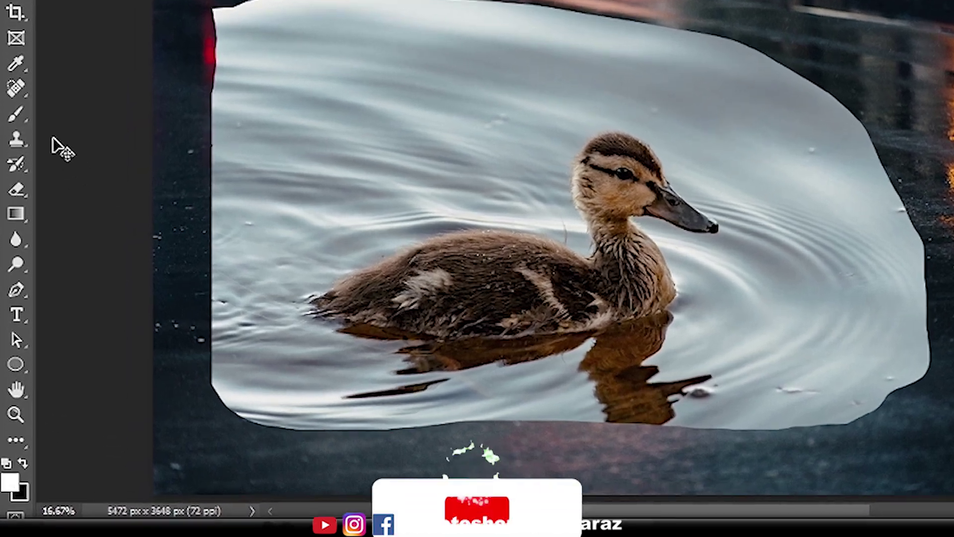
pyautogui.rightClick(20, 114)
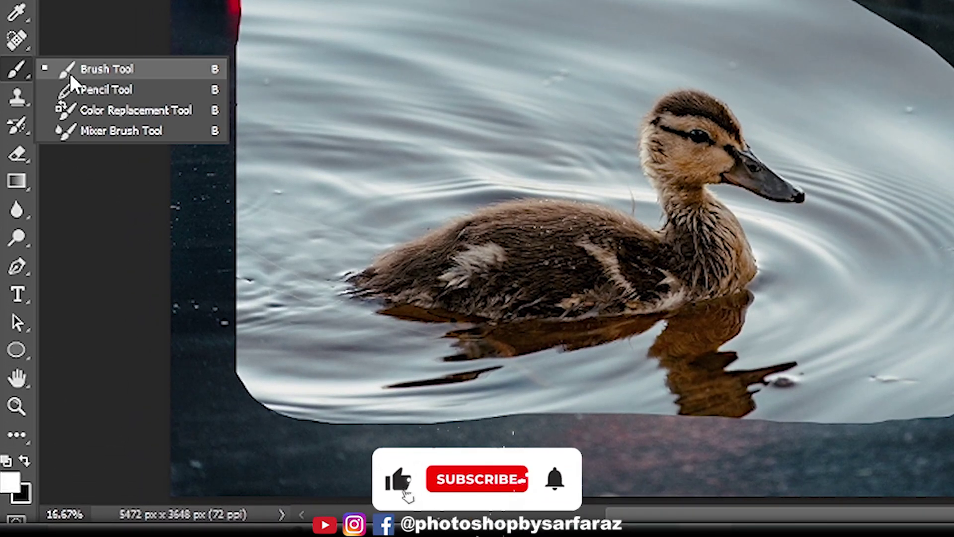
pyautogui.click(58, 116)
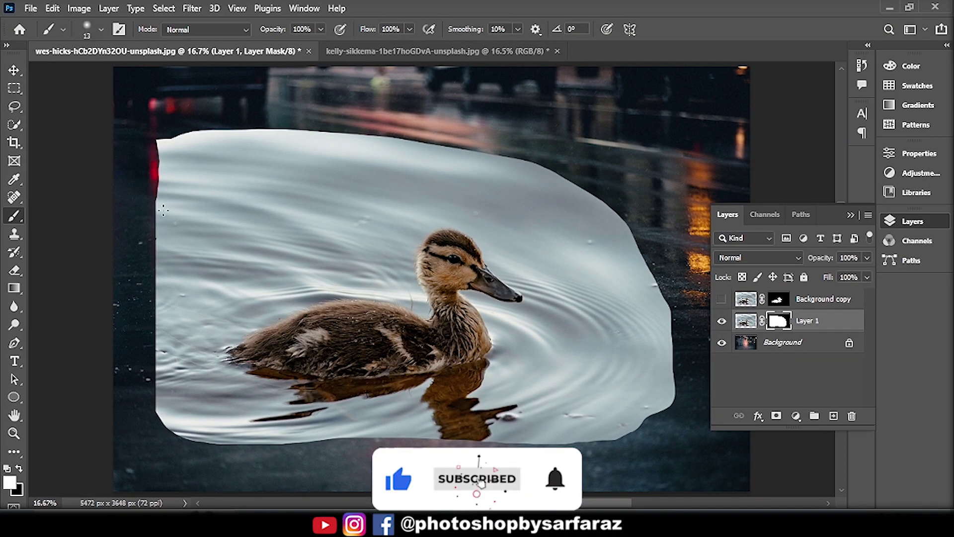
# - Paint black on Layer 1's mask with a size-800 soft brush, blending the patch edges into the street
pyautogui.press(']')
pyautogui.press(']')
pyautogui.press(']')
pyautogui.press(']')
pyautogui.press(']')
pyautogui.press(']')
pyautogui.press(']')
pyautogui.press(']')
pyautogui.press(']')
pyautogui.press(']')
pyautogui.press(']')
pyautogui.press(']')
pyautogui.press(']')
pyautogui.press(']')
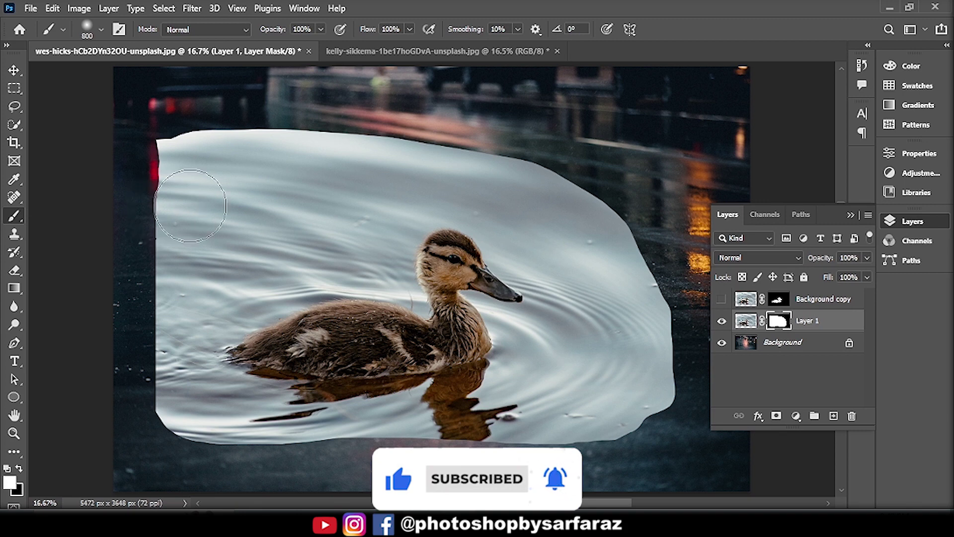
pyautogui.press('x')
pyautogui.moveTo(164, 187)
pyautogui.mouseDown()
pyautogui.moveTo(179, 151)
pyautogui.moveTo(158, 190)
pyautogui.moveTo(201, 151)
pyautogui.moveTo(252, 130)
pyautogui.moveTo(498, 159)
pyautogui.moveTo(590, 188)
pyautogui.moveTo(671, 338)
pyautogui.moveTo(668, 408)
pyautogui.moveTo(643, 448)
pyautogui.moveTo(324, 452)
pyautogui.moveTo(185, 430)
pyautogui.moveTo(153, 274)
pyautogui.moveTo(141, 273)
pyautogui.moveTo(399, 163)
pyautogui.moveTo(577, 215)
pyautogui.moveTo(652, 312)
pyautogui.moveTo(670, 370)
pyautogui.moveTo(625, 275)
pyautogui.moveTo(641, 266)
pyautogui.moveTo(495, 138)
pyautogui.moveTo(337, 140)
pyautogui.moveTo(168, 223)
pyautogui.moveTo(328, 202)
pyautogui.moveTo(536, 217)
pyautogui.moveTo(563, 232)
pyautogui.moveTo(400, 214)
pyautogui.moveTo(228, 224)
pyautogui.moveTo(207, 238)
pyautogui.moveTo(178, 289)
pyautogui.moveTo(305, 247)
pyautogui.moveTo(287, 246)
pyautogui.moveTo(327, 243)
pyautogui.moveTo(392, 266)
pyautogui.moveTo(222, 251)
pyautogui.mouseUp()
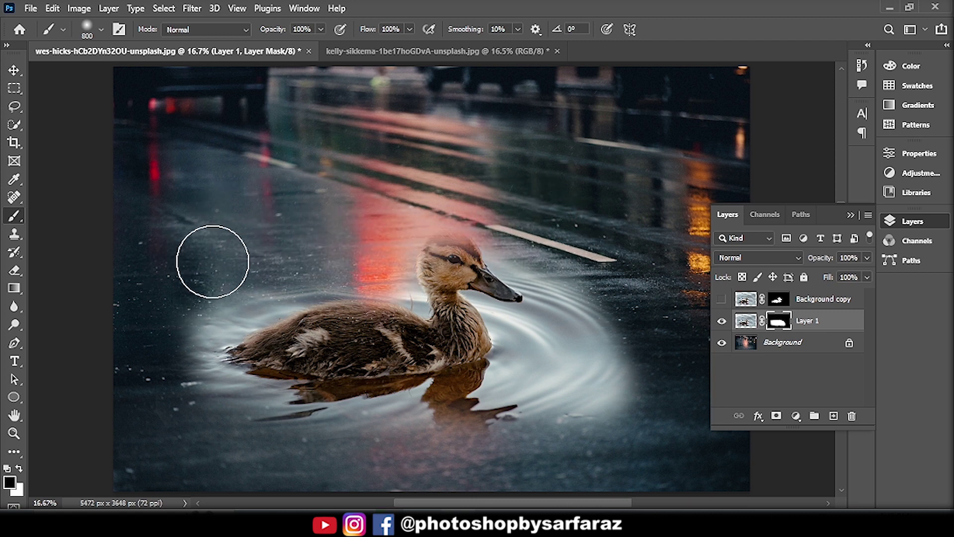
pyautogui.click(721, 299)
pyautogui.moveTo(511, 219)
pyautogui.mouseDown()
pyautogui.moveTo(608, 288)
pyautogui.moveTo(629, 358)
pyautogui.moveTo(592, 438)
pyautogui.moveTo(616, 402)
pyautogui.moveTo(586, 289)
pyautogui.moveTo(605, 306)
pyautogui.moveTo(563, 262)
pyautogui.mouseUp()
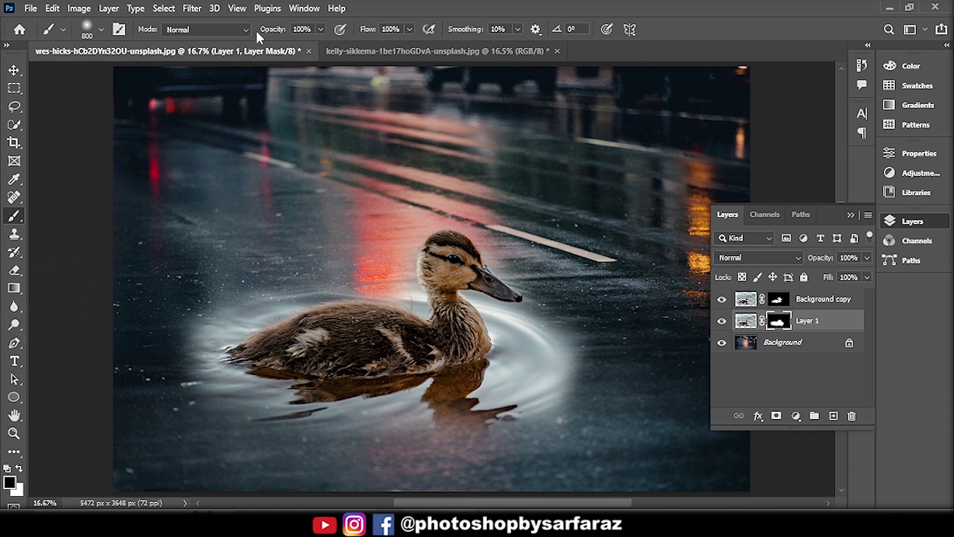
# - Lower brush opacity to 42% and fade the remaining glow around the duckling
pyautogui.click(320, 30)
pyautogui.moveTo(323, 43); pyautogui.dragTo(288, 49)
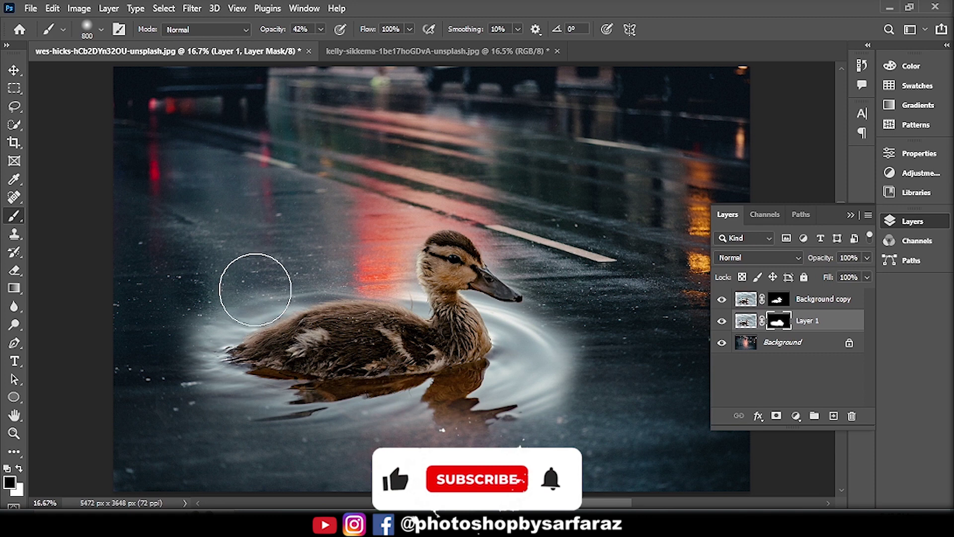
pyautogui.moveTo(210, 302)
pyautogui.mouseDown()
pyautogui.moveTo(179, 379)
pyautogui.moveTo(250, 424)
pyautogui.moveTo(316, 438)
pyautogui.moveTo(502, 422)
pyautogui.moveTo(572, 377)
pyautogui.moveTo(537, 345)
pyautogui.moveTo(529, 310)
pyautogui.moveTo(480, 290)
pyautogui.moveTo(274, 285)
pyautogui.moveTo(298, 283)
pyautogui.mouseUp()
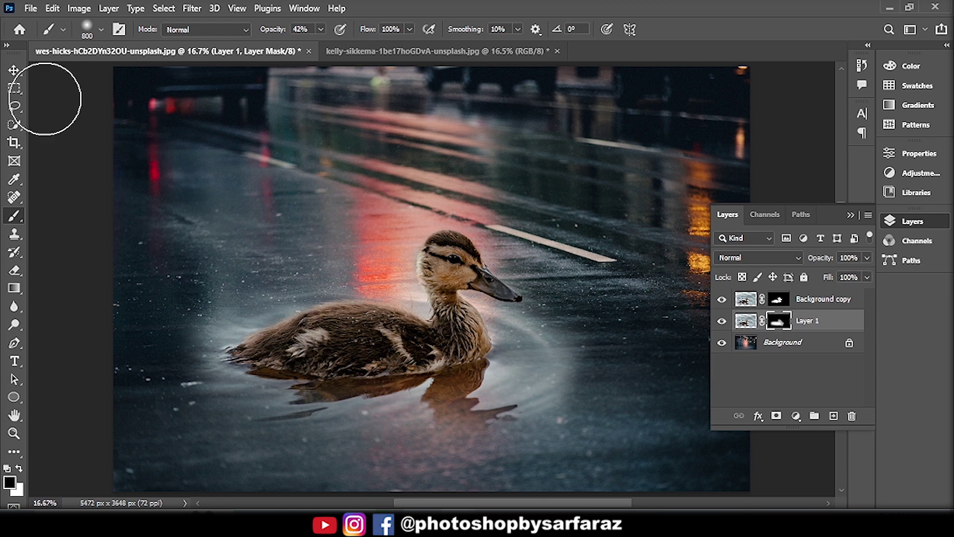
pyautogui.click(20, 72)
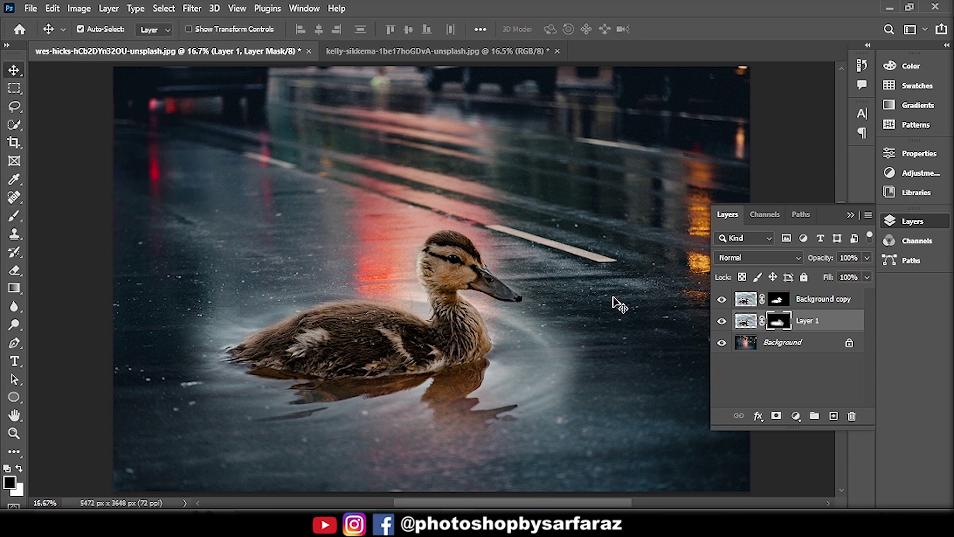
# - Convert Layer 1's water patch to black and white with Image > Adjustments > Black & White
pyautogui.click(745, 321)
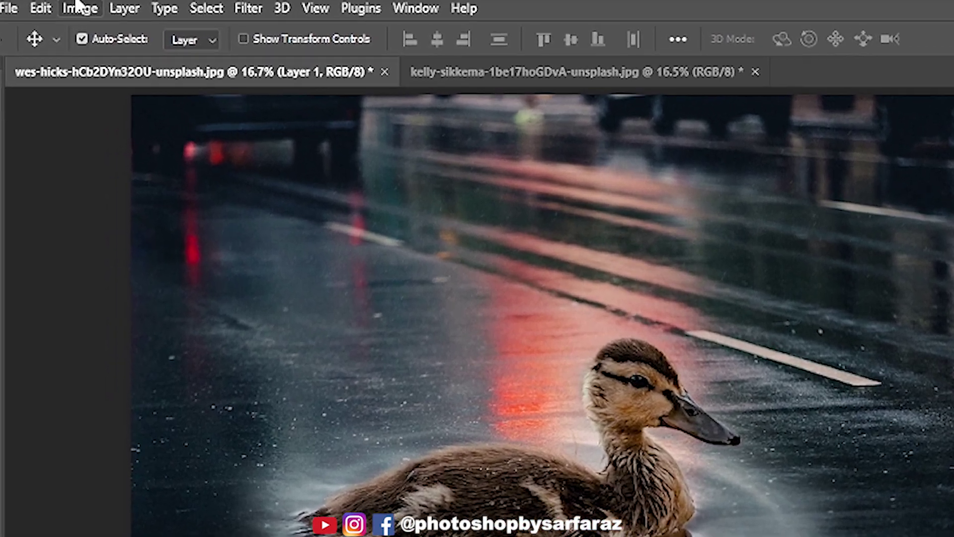
pyautogui.click(78, 8)
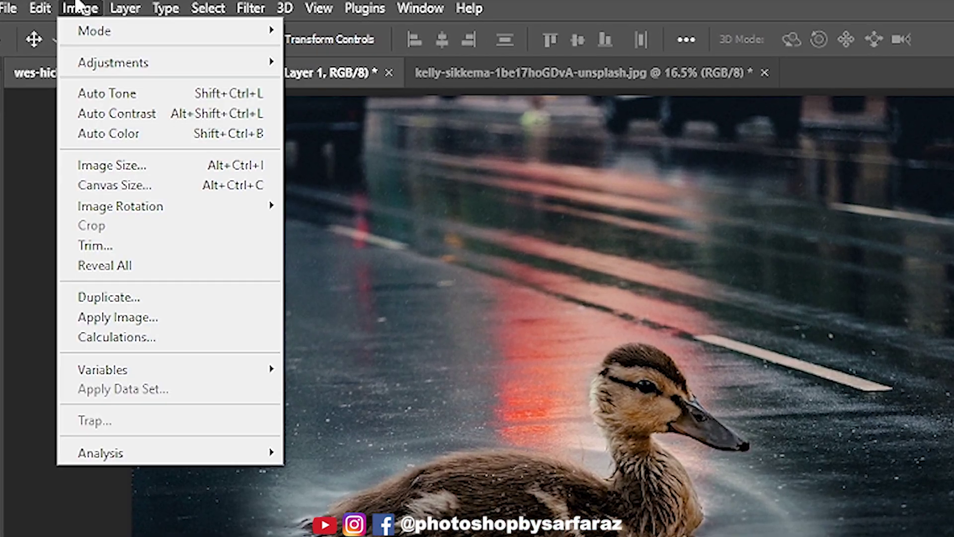
pyautogui.moveTo(137, 64)
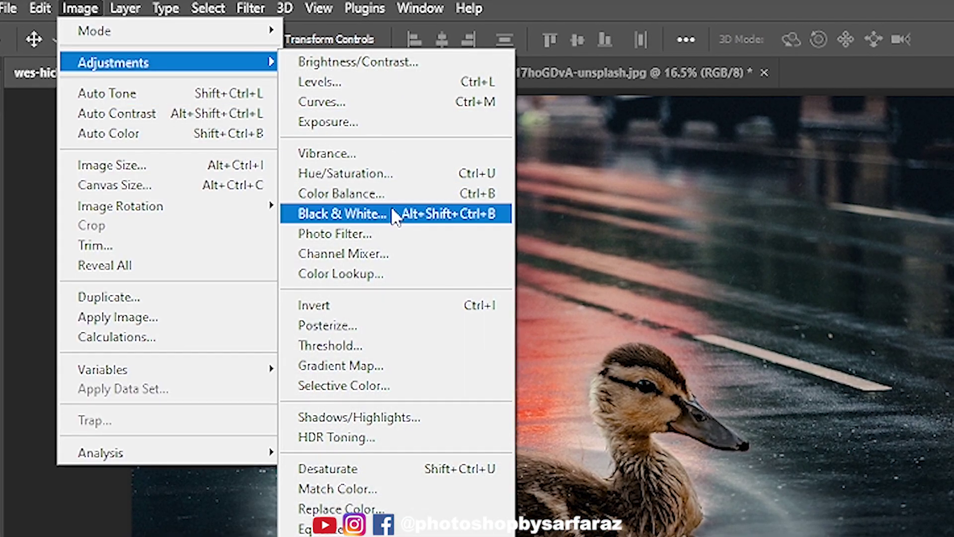
pyautogui.click(390, 211)
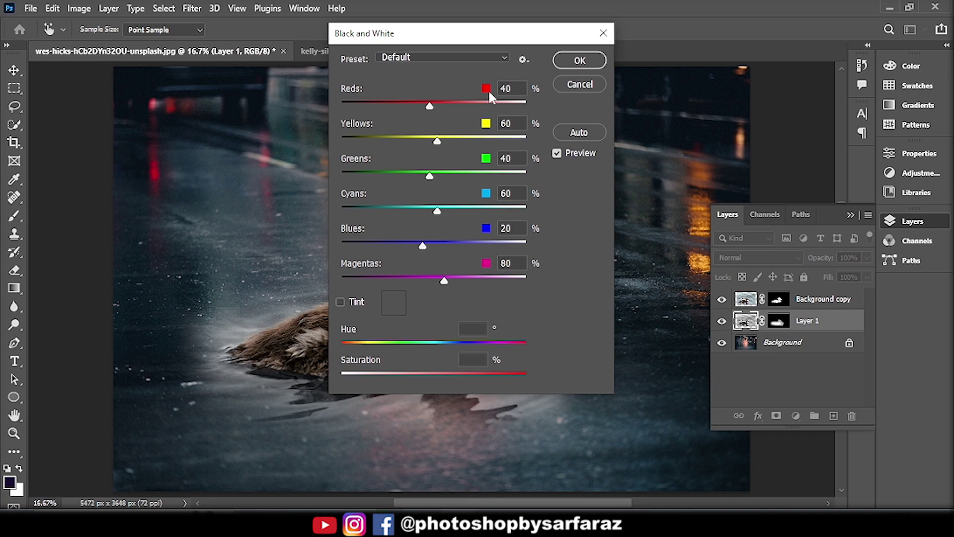
pyautogui.click(566, 62)
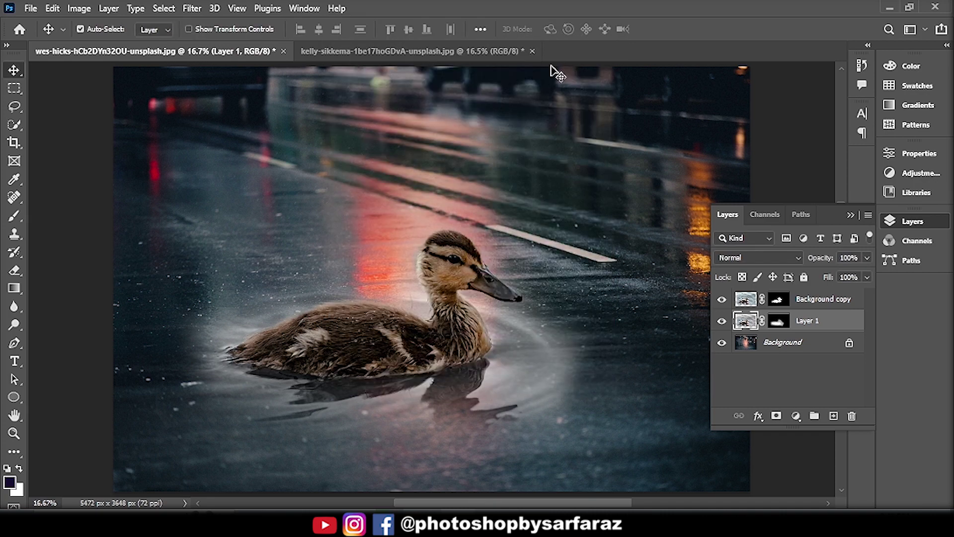
pyautogui.click(813, 298)
# - Add a Curves 1 adjustment with the red, green and blue highlight points pulled down slightly
pyautogui.click(796, 415)
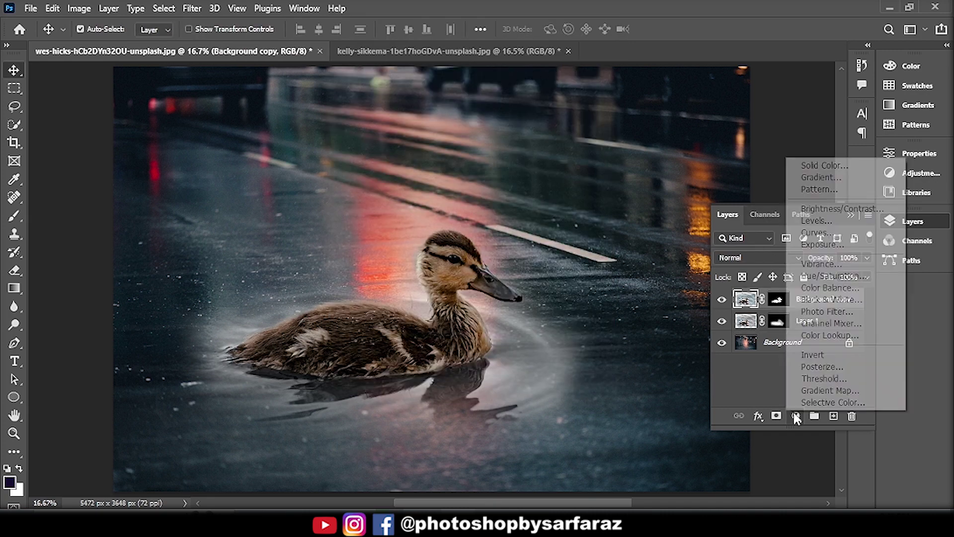
pyautogui.click(839, 231)
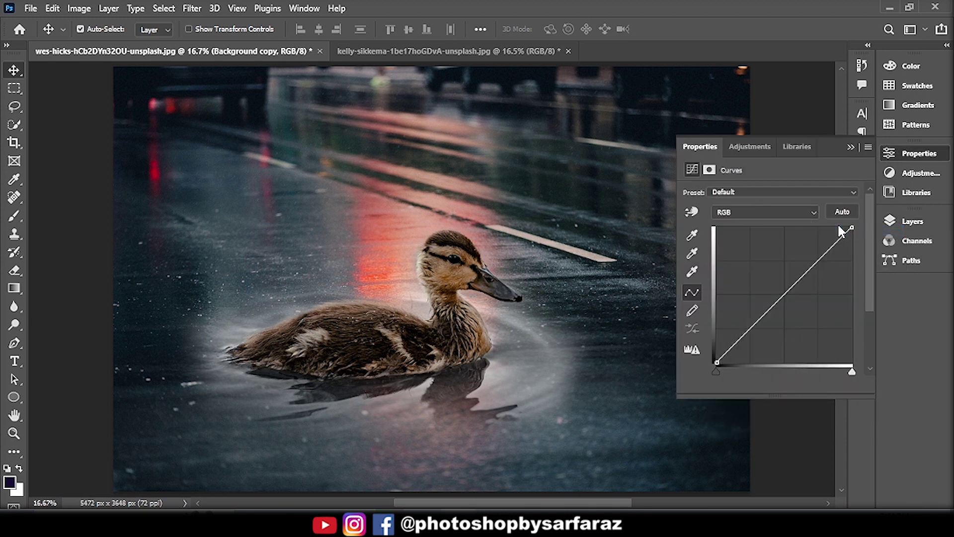
pyautogui.click(797, 211)
pyautogui.click(797, 222)
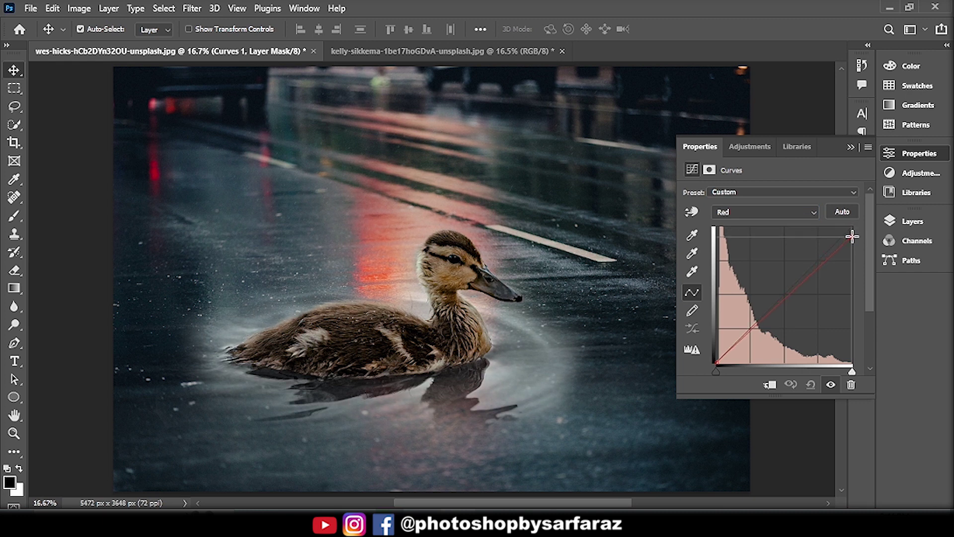
pyautogui.click(785, 213)
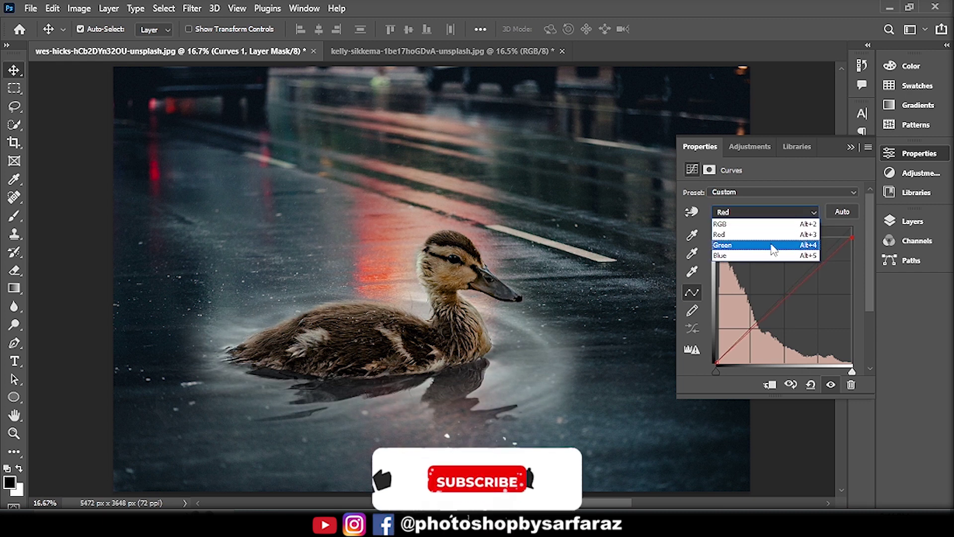
pyautogui.click(790, 244)
pyautogui.moveTo(853, 230); pyautogui.dragTo(852, 240)
pyautogui.click(765, 212)
pyautogui.click(768, 256)
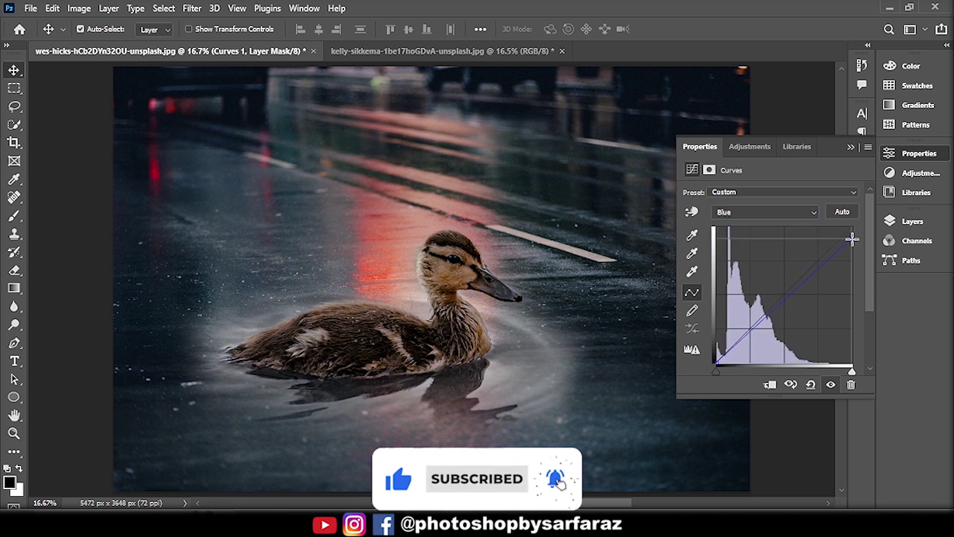
pyautogui.click(851, 145)
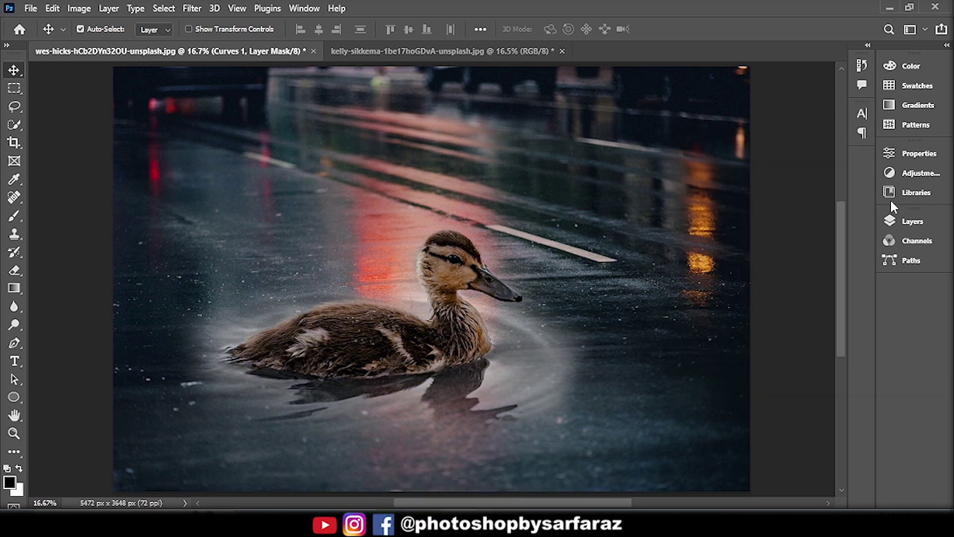
pyautogui.click(896, 219)
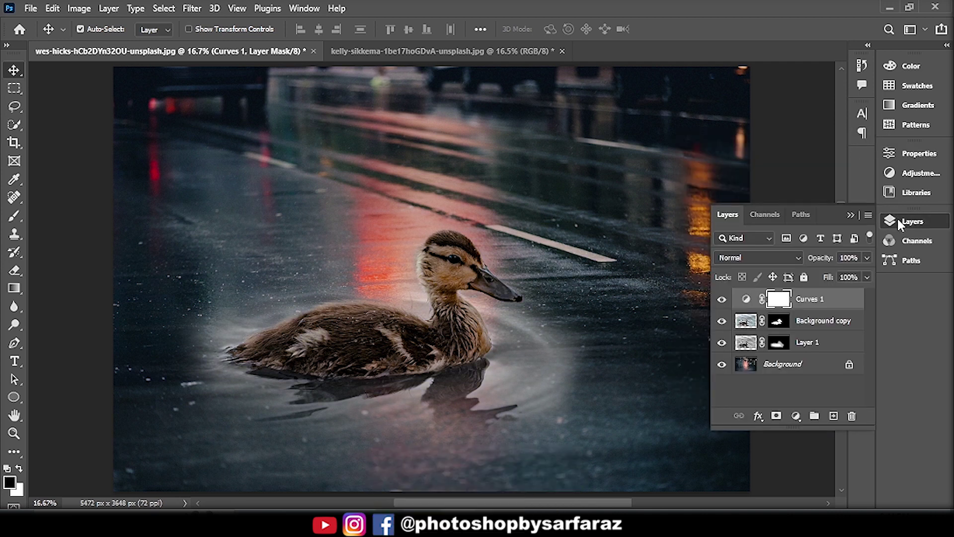
# - Add a Black & White adjustment above Layer 1, clipped so only the water patch turns grey
pyautogui.click(806, 345)
pyautogui.click(796, 417)
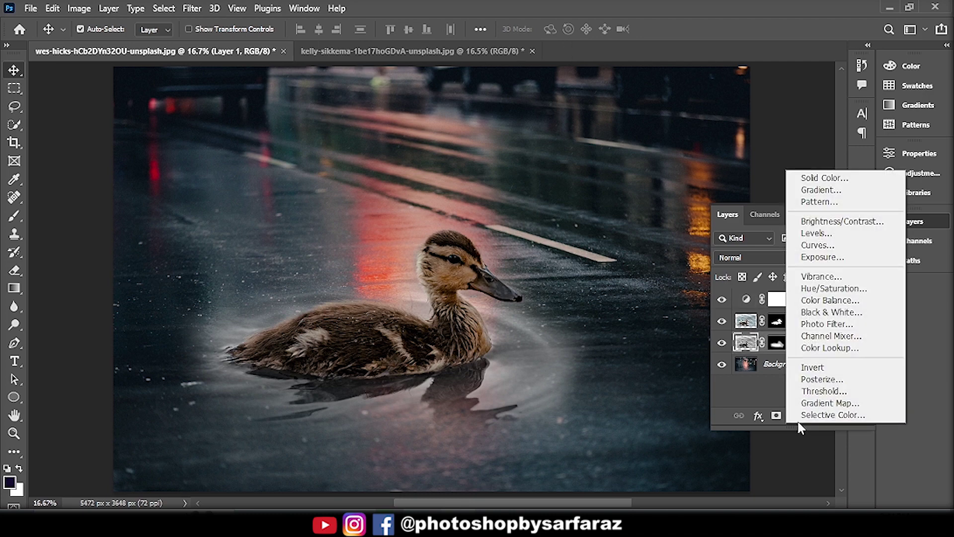
pyautogui.click(833, 311)
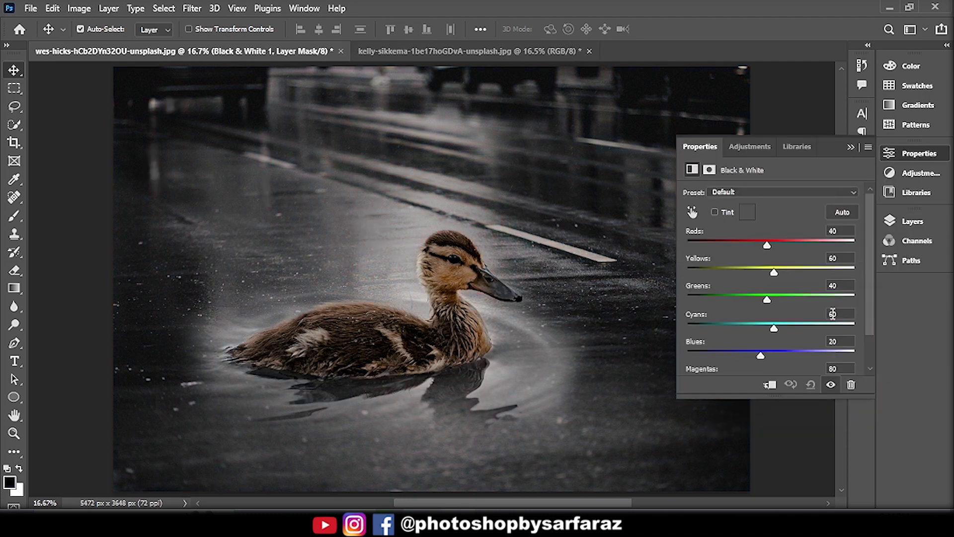
pyautogui.click(770, 385)
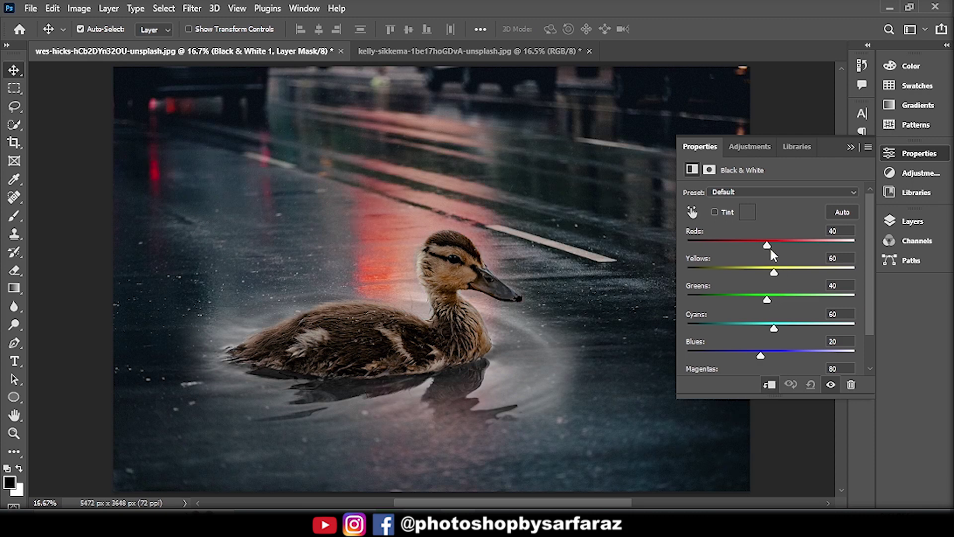
pyautogui.click(692, 212)
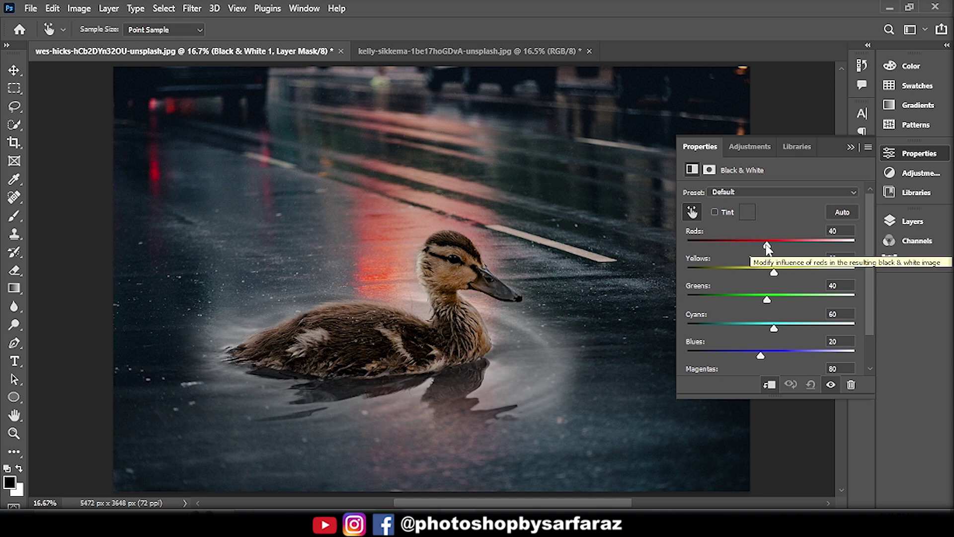
pyautogui.click(851, 147)
pyautogui.click(897, 218)
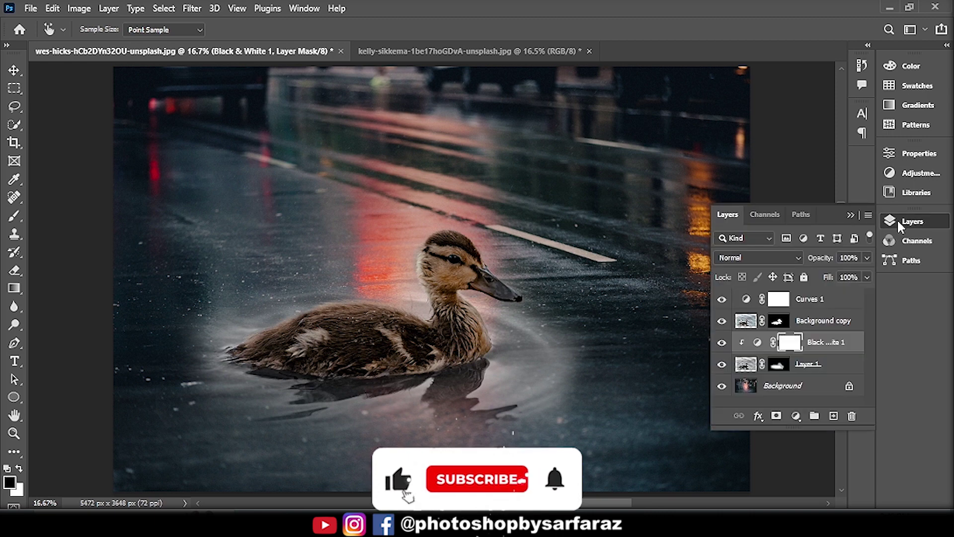
# - Add a new Layer 2 above Curves 1 and bring up the Filter menu
pyautogui.click(816, 303)
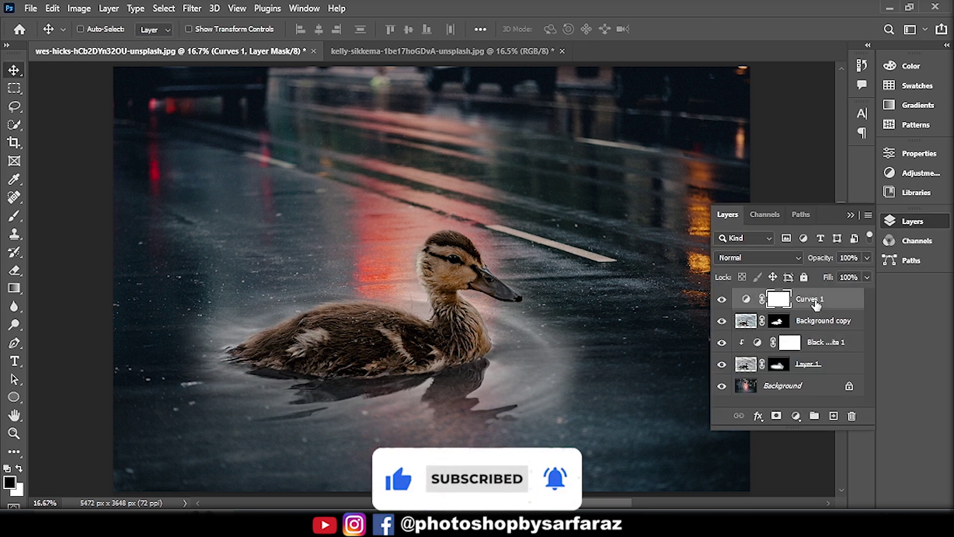
pyautogui.hotkey('ctrl', 'shift', 'alt', 'n')
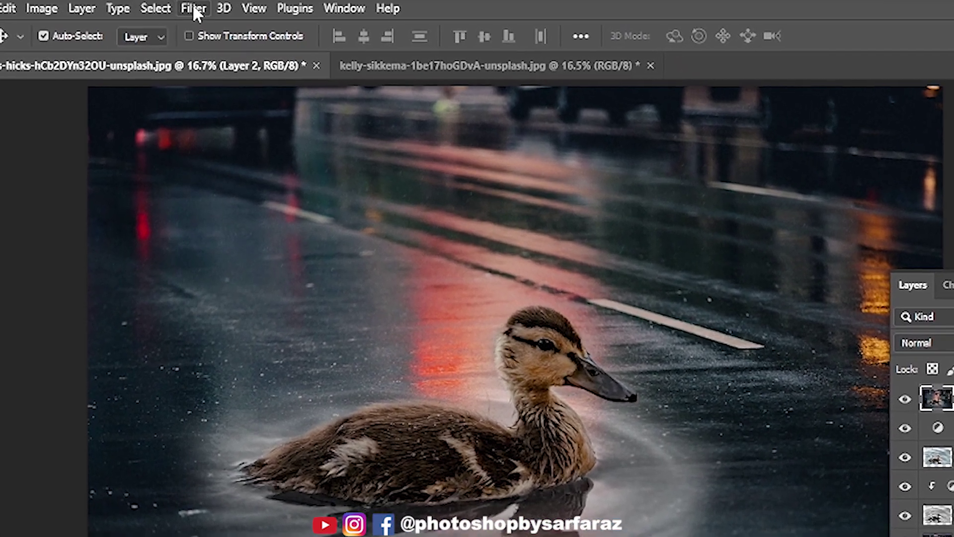
pyautogui.click(192, 9)
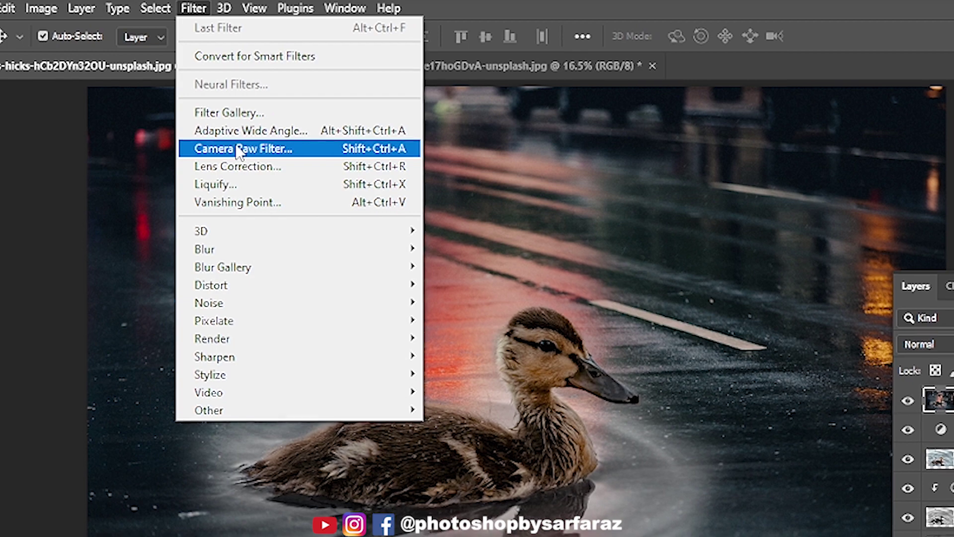